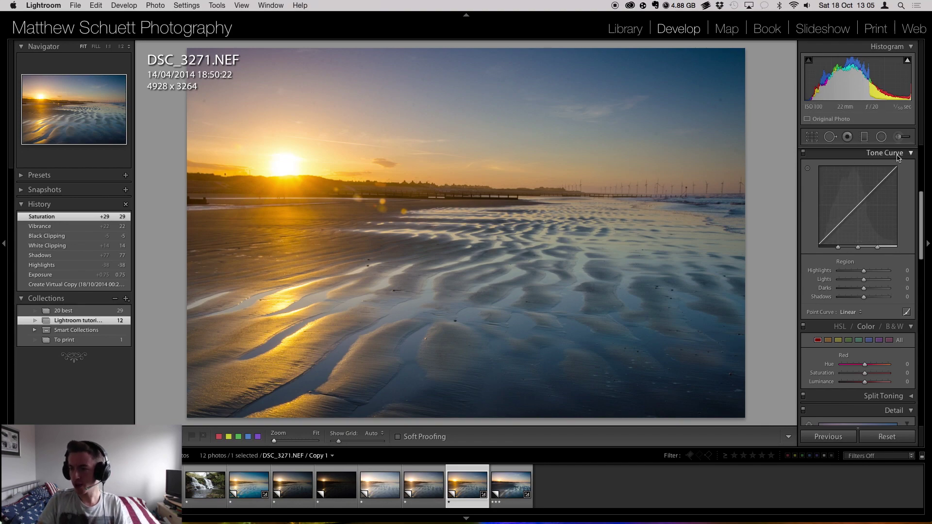
Drag the DSC_3271.NEF copy's tone curve down in the highlights to get Highlights −12, Lights +6, Darks +22
{"action": "mouse_move", "coordinate": [919, 207]}
{"action": "left_mouse_down"}
{"action": "mouse_move", "coordinate": [914, 362]}
{"action": "mouse_move", "coordinate": [927, 192]}
{"action": "mouse_move", "coordinate": [927, 203]}
{"action": "left_mouse_up"}
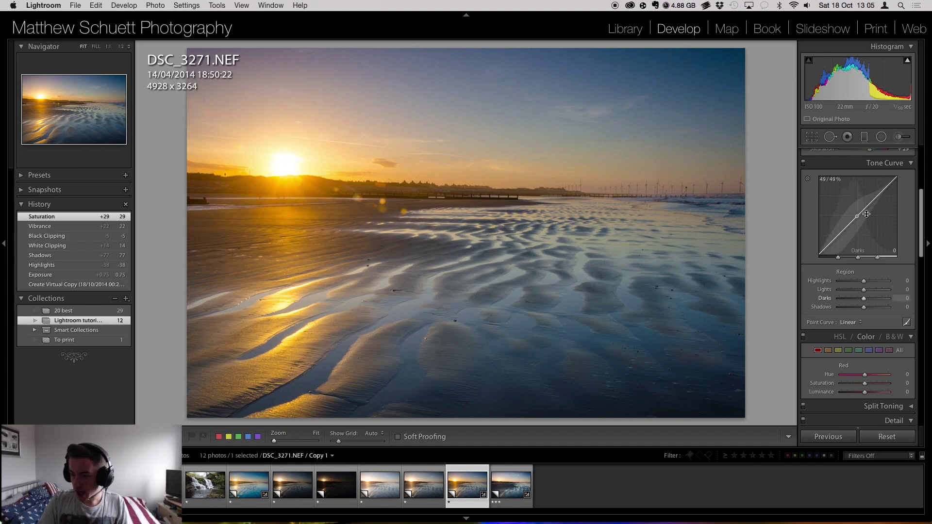
{"action": "left_click_drag", "start_coordinate": [886, 187], "coordinate": [857, 213]}
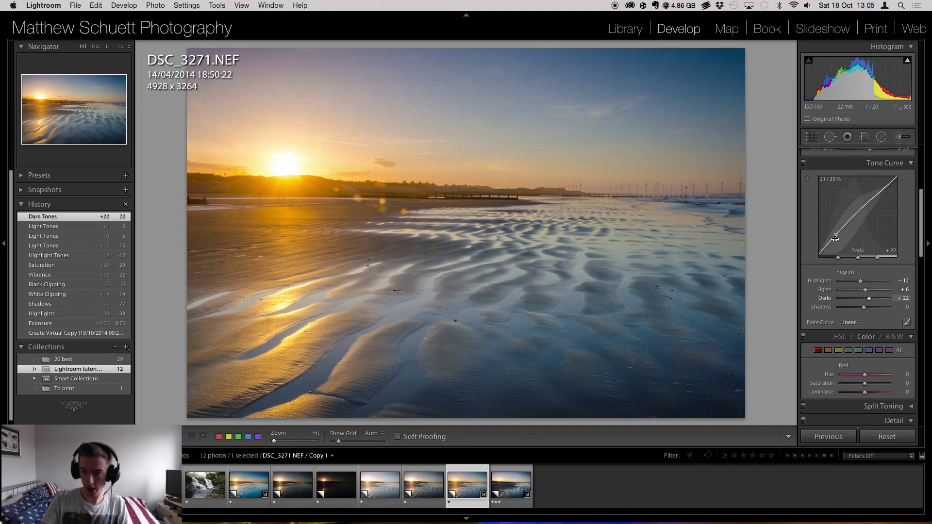
Drop Shadows to −22 and Lights to +3, then shift the region splits to 19/51/90
{"action": "mouse_move", "coordinate": [829, 243]}
{"action": "left_mouse_down"}
{"action": "mouse_move", "coordinate": [830, 254]}
{"action": "mouse_move", "coordinate": [828, 245]}
{"action": "left_mouse_up"}
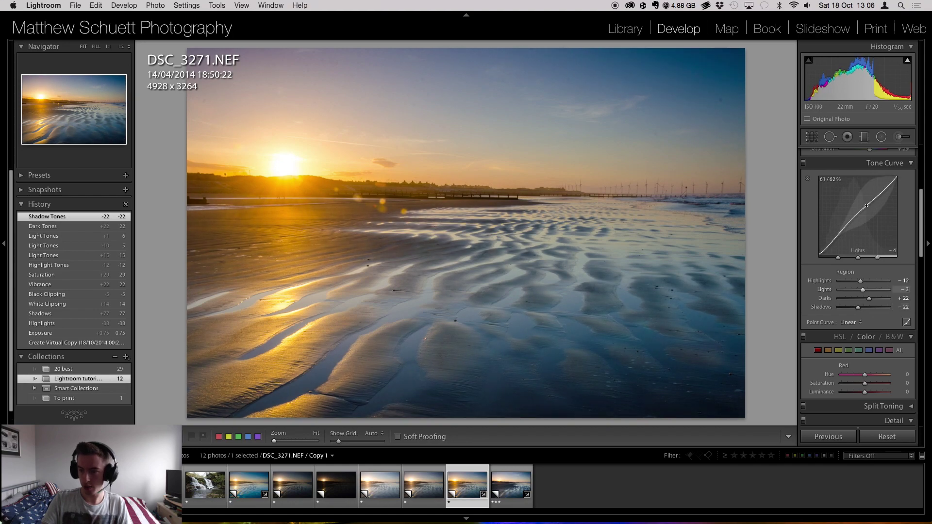
{"action": "left_click_drag", "start_coordinate": [866, 205], "coordinate": [877, 193]}
{"action": "left_click_drag", "start_coordinate": [860, 260], "coordinate": [834, 259]}
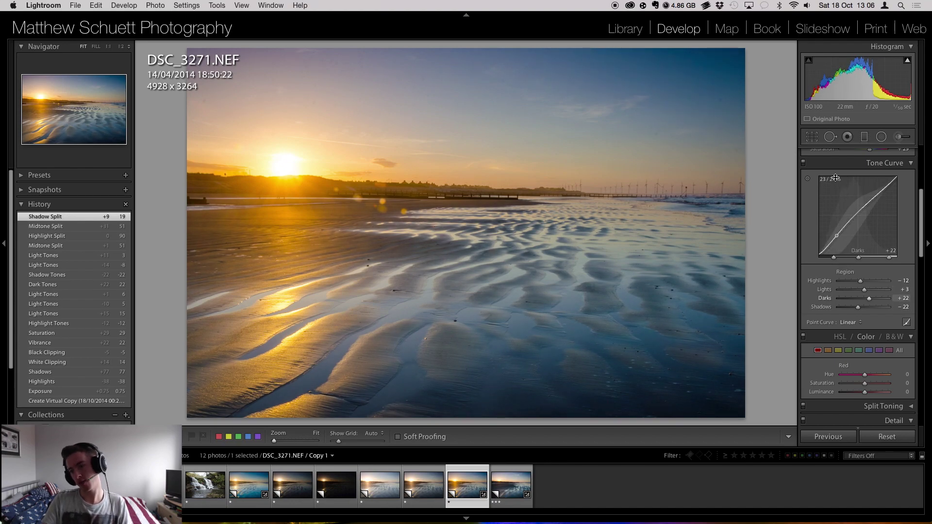
Use the targeted adjustment tool on the photo to ease Darks down to +17
{"action": "left_click", "coordinate": [807, 179]}
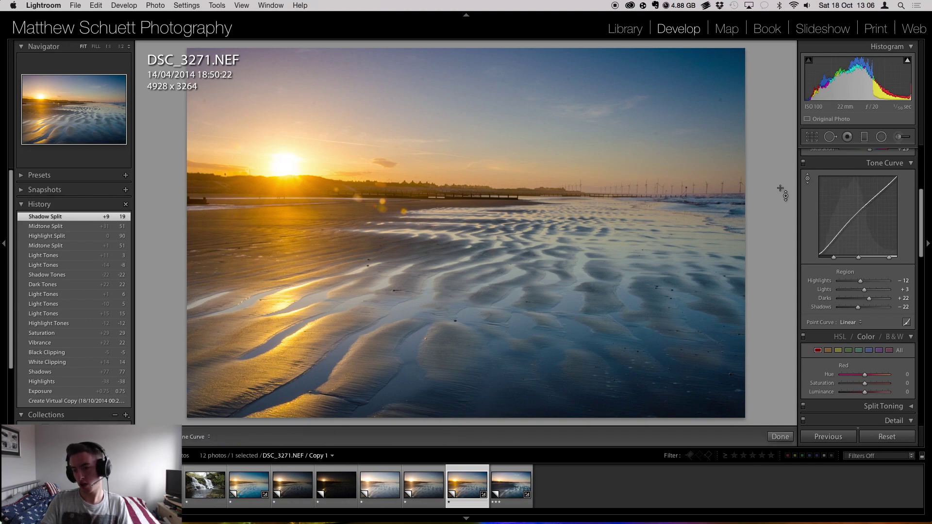
{"action": "key", "text": "Down"}
{"action": "key", "text": "Down"}
{"action": "key", "text": "Down"}
{"action": "key", "text": "Down"}
{"action": "key", "text": "Down"}
{"action": "key", "text": "Down"}
{"action": "key", "text": "Down"}
{"action": "key", "text": "Down"}
{"action": "key", "text": "Down"}
{"action": "key", "text": "Down"}
{"action": "key", "text": "Down"}
{"action": "key", "text": "Down"}
{"action": "key", "text": "Down"}
{"action": "key", "text": "Down"}
{"action": "key", "text": "Down"}
{"action": "key", "text": "Down"}
{"action": "key", "text": "Down"}
{"action": "key", "text": "Down"}
{"action": "key", "text": "Down"}
{"action": "key", "text": "Down"}
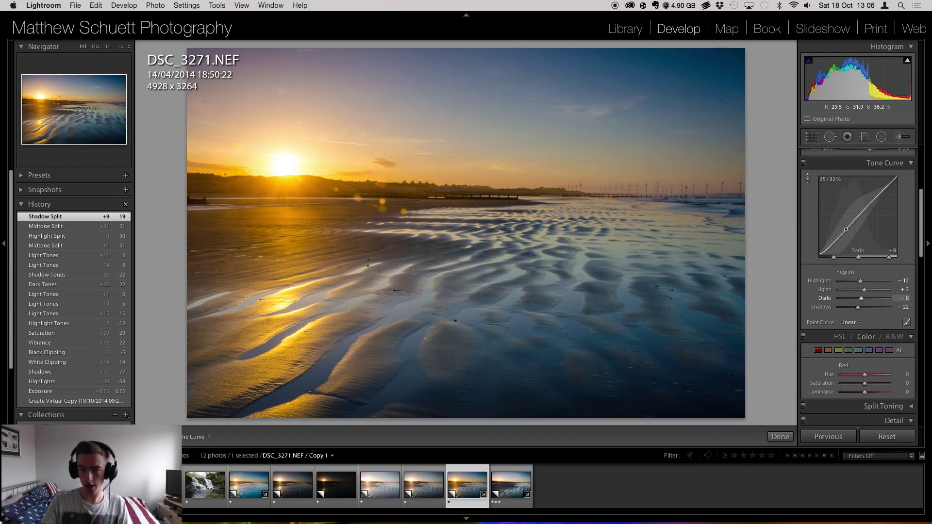
{"action": "key", "text": "Up"}
{"action": "key", "text": "Up"}
{"action": "key", "text": "Up"}
{"action": "key", "text": "Up"}
{"action": "key", "text": "Up"}
{"action": "key", "text": "Up"}
{"action": "key", "text": "Up"}
{"action": "key", "text": "Up"}
{"action": "key", "text": "Up"}
{"action": "key", "text": "Up"}
{"action": "key", "text": "Up"}
{"action": "key", "text": "Up"}
{"action": "key", "text": "Up"}
{"action": "key", "text": "Up"}
{"action": "key", "text": "Up"}
{"action": "key", "text": "Up"}
{"action": "key", "text": "Up"}
{"action": "key", "text": "Up"}
{"action": "key", "text": "Up"}
{"action": "key", "text": "Up"}
{"action": "key", "text": "Up"}
{"action": "key", "text": "Up"}
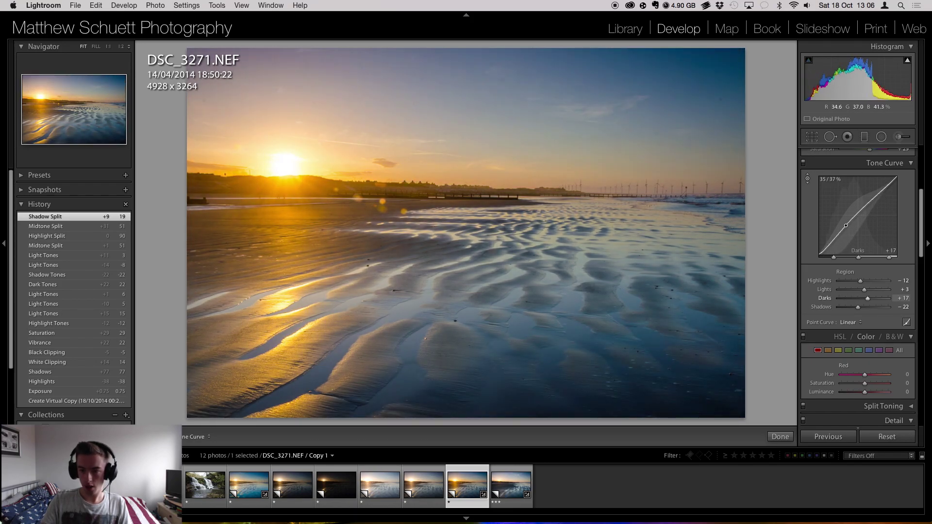
{"action": "left_click", "coordinate": [807, 179]}
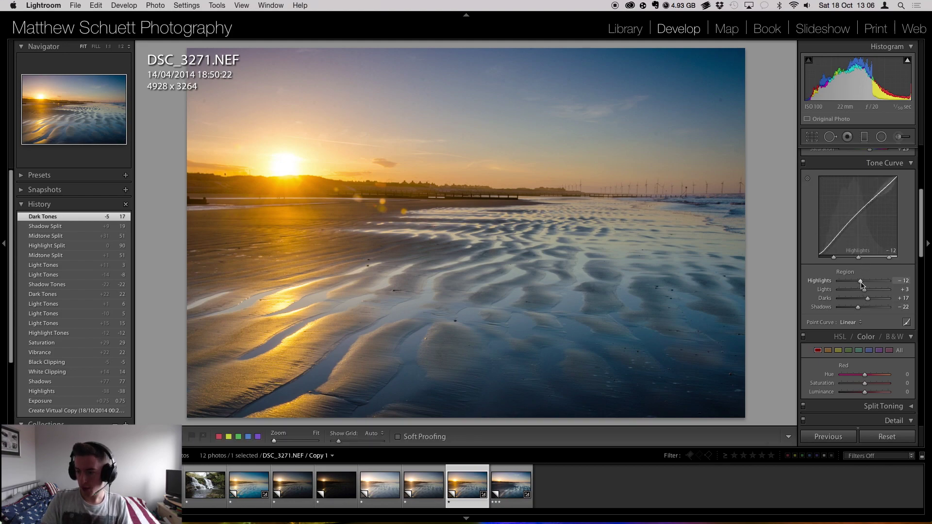
Try the Medium Contrast and Strong Contrast point curves, then go back to Linear
{"action": "left_click", "coordinate": [856, 324]}
{"action": "left_click", "coordinate": [863, 330]}
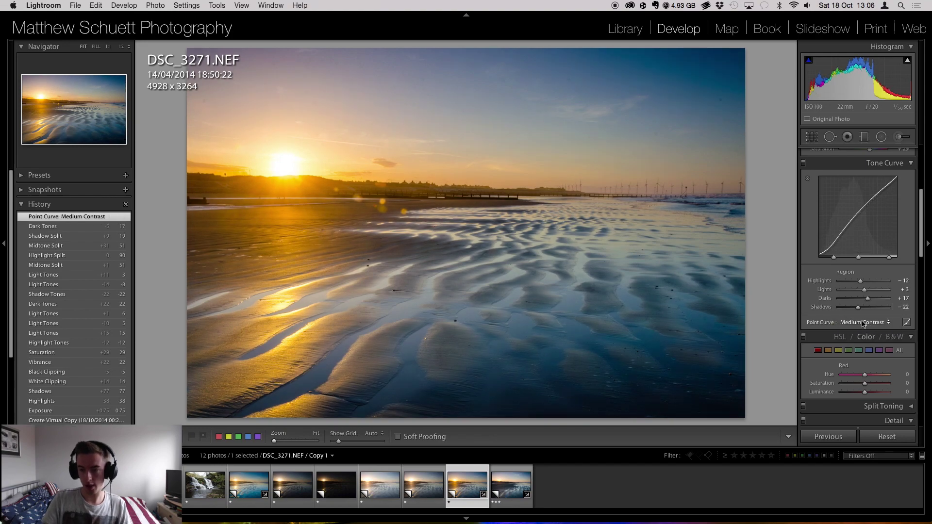
{"action": "left_click", "coordinate": [862, 323]}
{"action": "left_click", "coordinate": [867, 330]}
{"action": "left_click", "coordinate": [867, 324]}
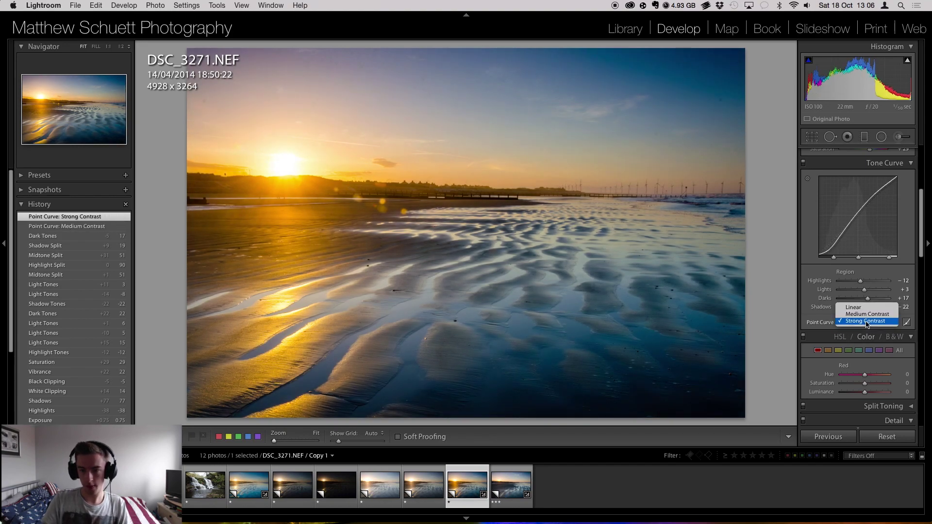
{"action": "left_click", "coordinate": [864, 307]}
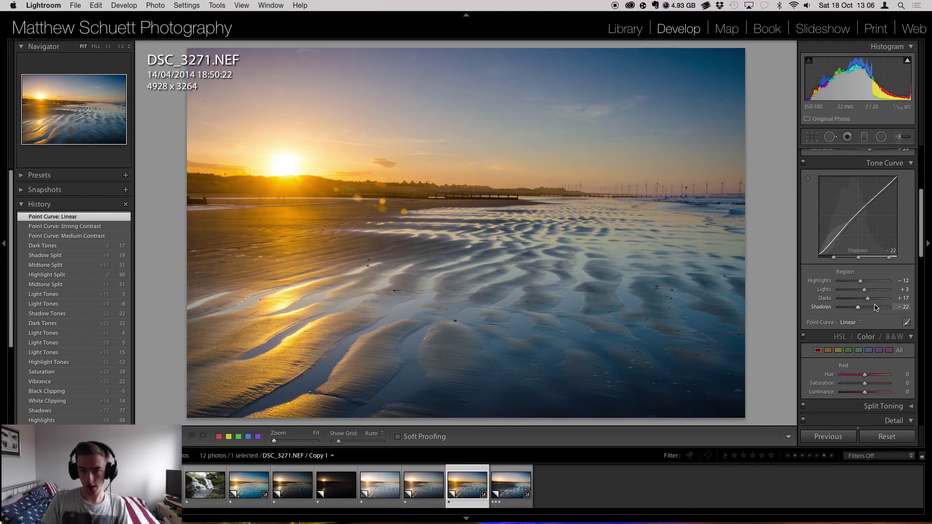
Preview Medium Contrast again, restore Linear, and toggle point-curve editing on and off
{"action": "left_click", "coordinate": [866, 322]}
{"action": "left_click", "coordinate": [863, 331]}
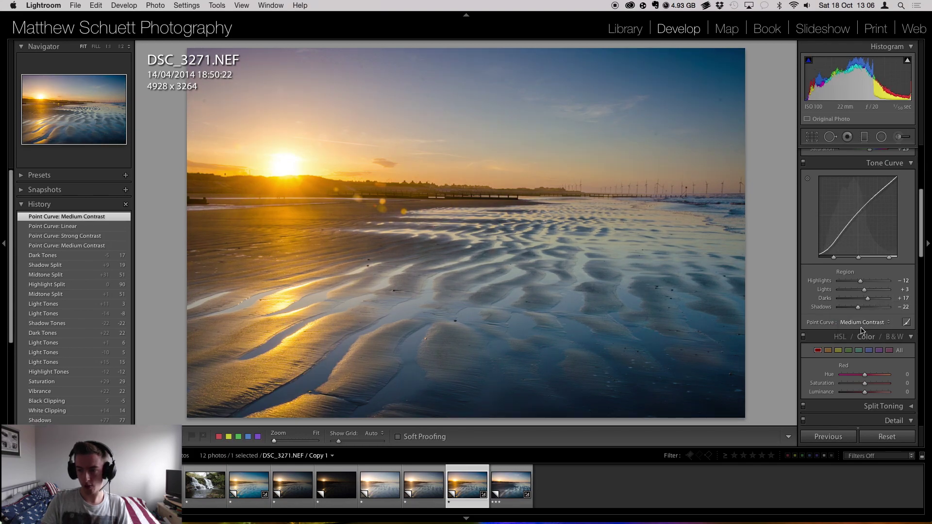
{"action": "left_click", "coordinate": [863, 323]}
{"action": "left_click", "coordinate": [863, 315]}
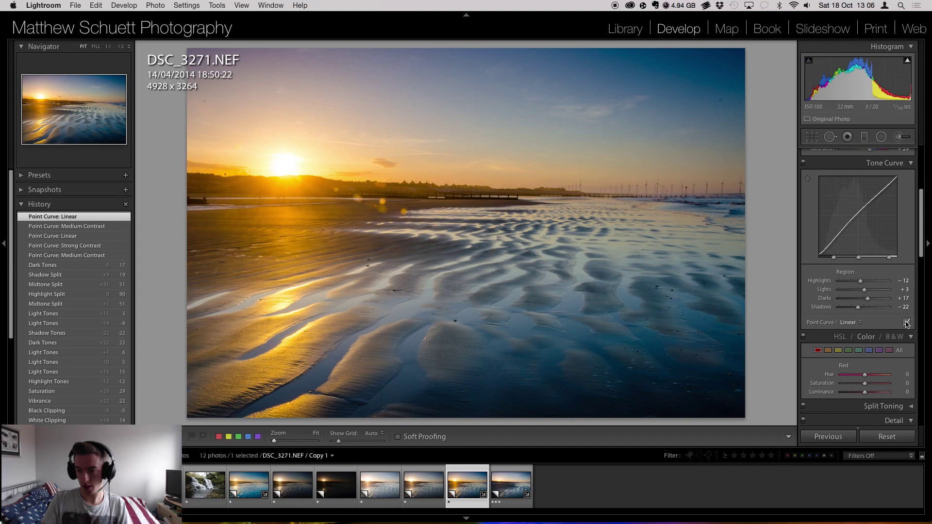
{"action": "left_click", "coordinate": [906, 323]}
{"action": "left_click", "coordinate": [905, 283]}
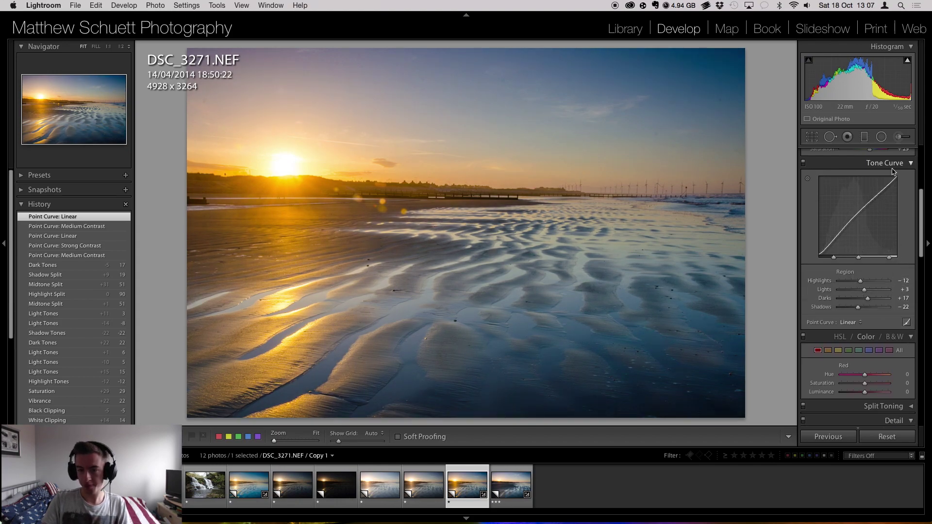
Add a Highlight Priority post-crop vignette: Amount −15, Midpoint 62, Roundness +13, Feather 100
{"action": "left_click_drag", "start_coordinate": [920, 202], "coordinate": [921, 344]}
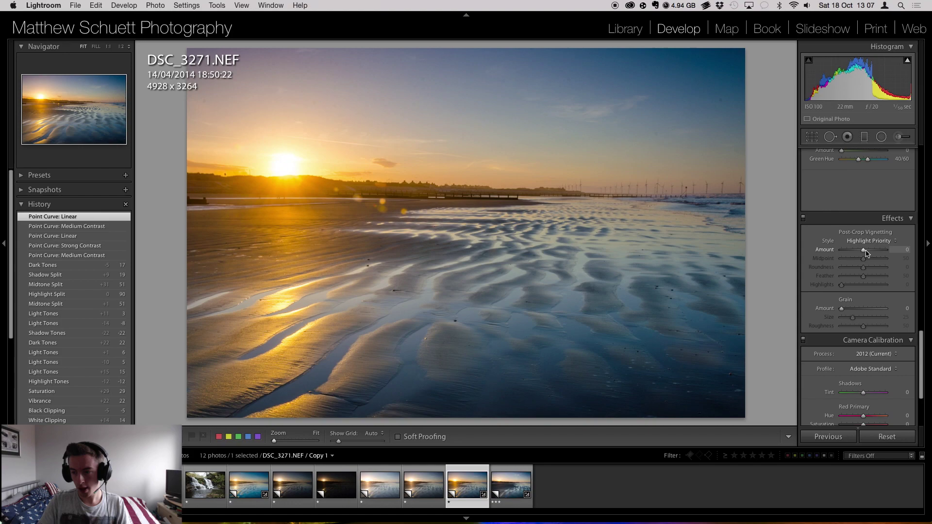
{"action": "left_click_drag", "start_coordinate": [867, 252], "coordinate": [758, 260]}
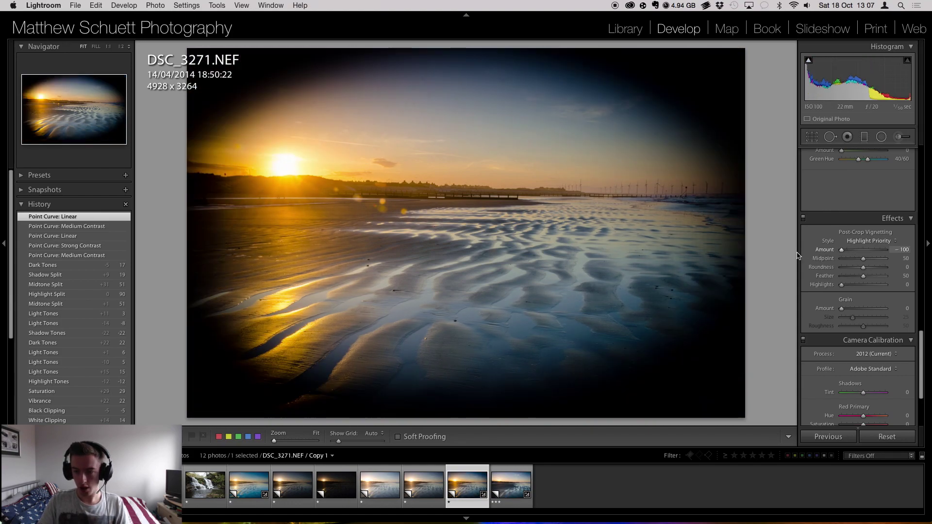
{"action": "left_click_drag", "start_coordinate": [843, 258], "coordinate": [893, 285]}
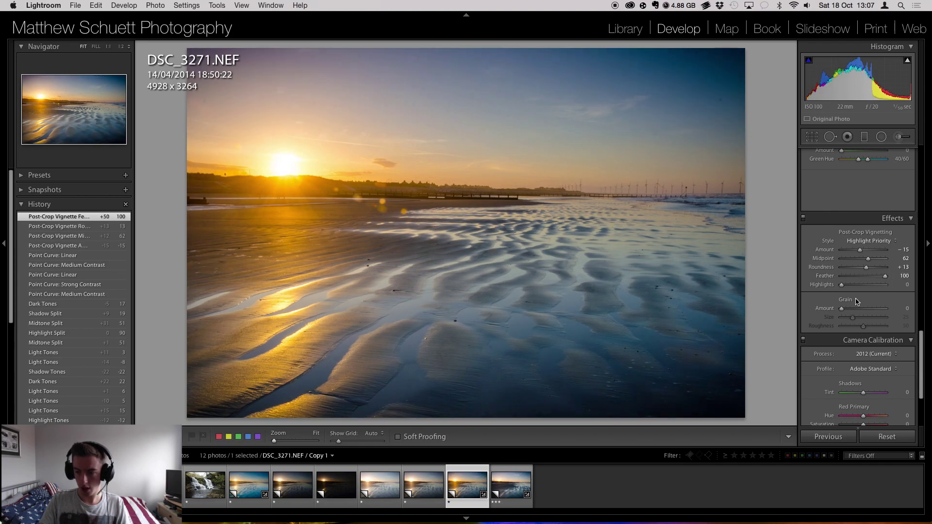
{"action": "left_click_drag", "start_coordinate": [842, 309], "coordinate": [876, 314]}
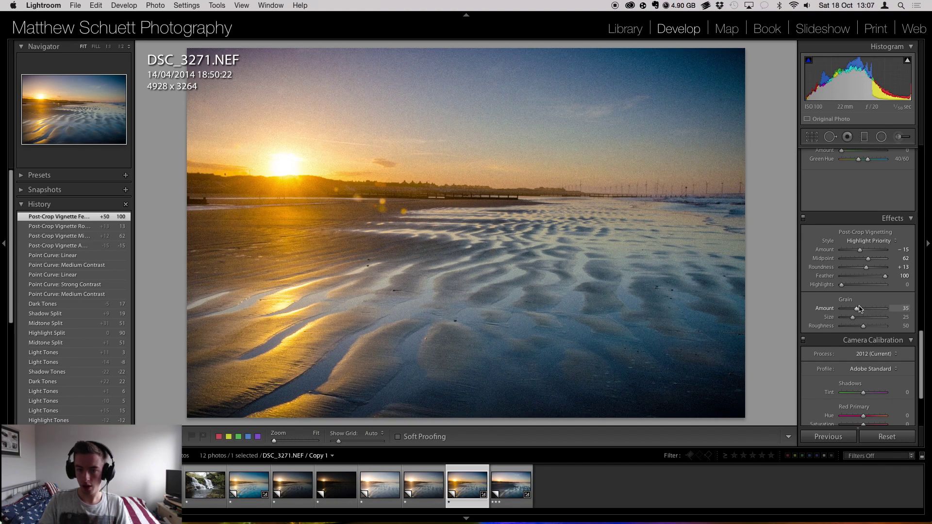
{"action": "left_click_drag", "start_coordinate": [859, 310], "coordinate": [773, 316]}
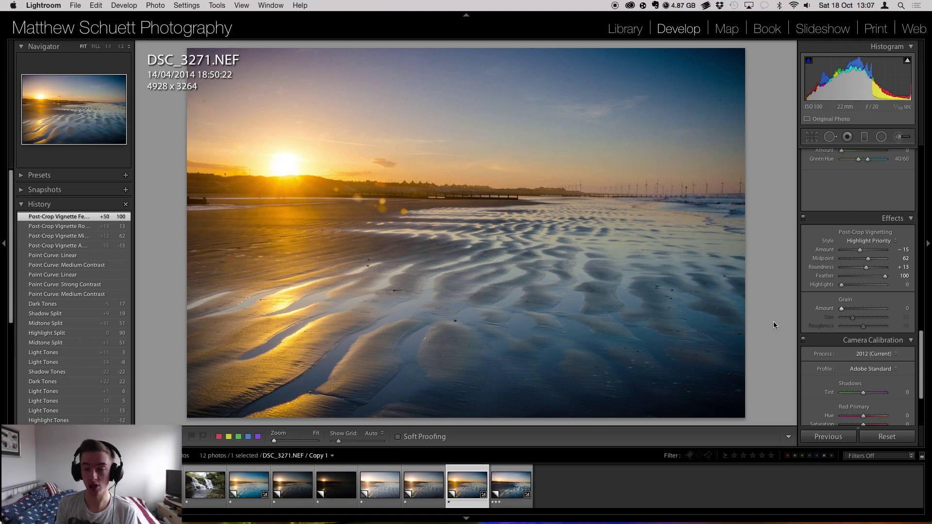
{"action": "left_click", "coordinate": [853, 309]}
{"action": "left_click", "coordinate": [875, 309]}
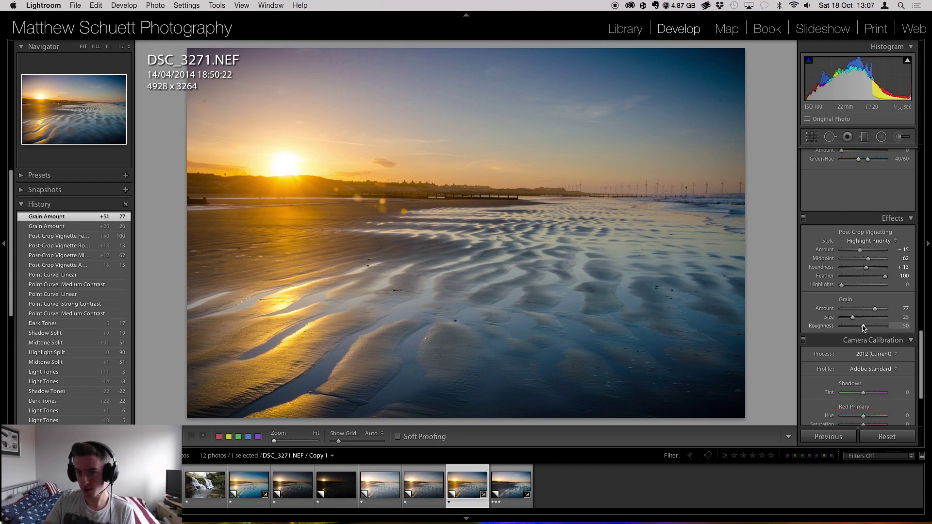
{"action": "left_click_drag", "start_coordinate": [862, 319], "coordinate": [886, 330]}
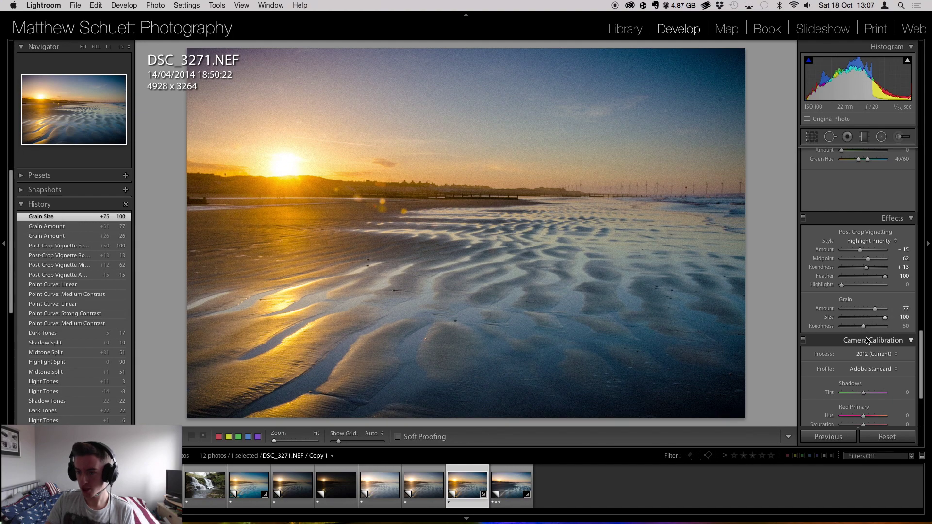
{"action": "left_click", "coordinate": [904, 317]}
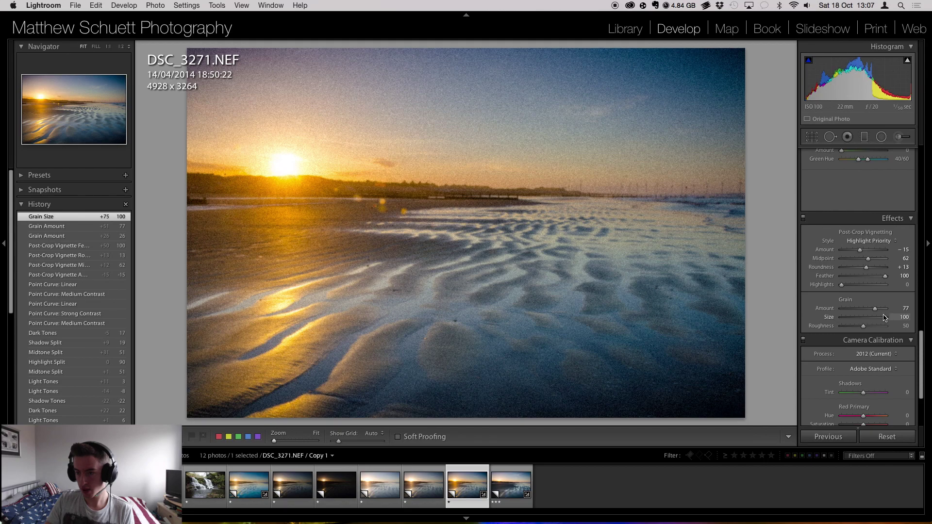
{"action": "type", "text": "0"}
{"action": "key", "text": "Return"}
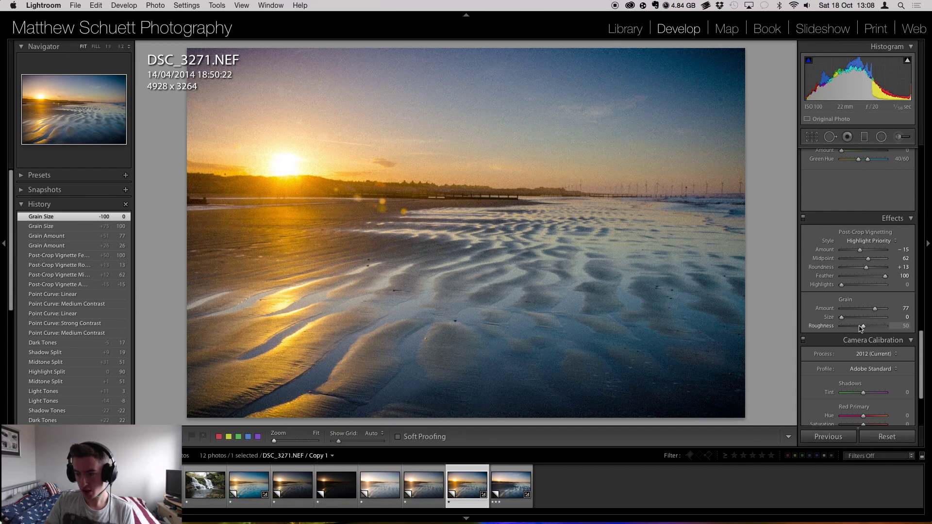
{"action": "left_click_drag", "start_coordinate": [864, 326], "coordinate": [907, 327]}
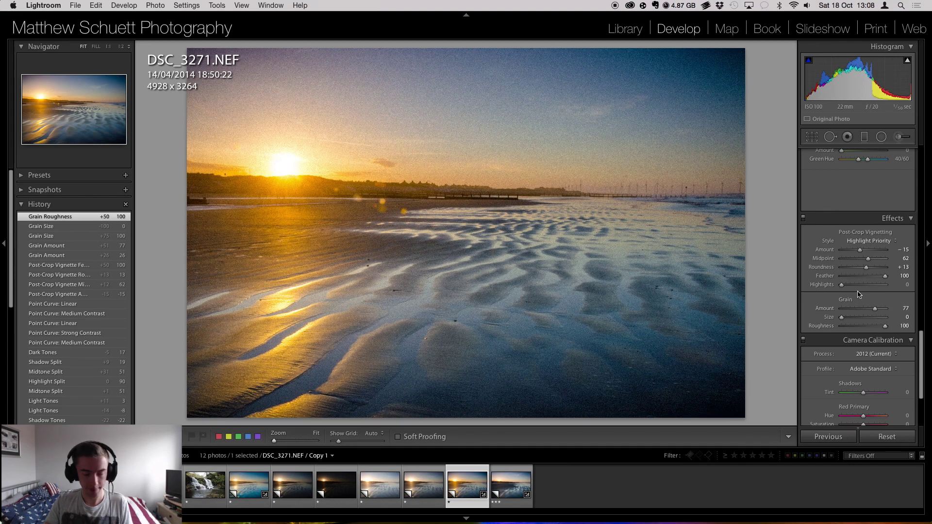
{"action": "key", "text": "super+z"}
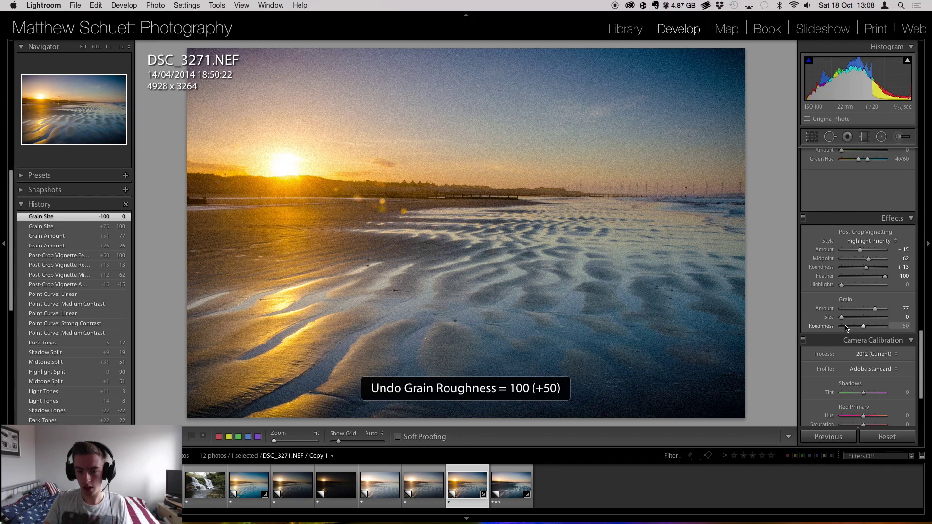
{"action": "key", "text": "super+z"}
{"action": "key", "text": "super+z"}
{"action": "key", "text": "super+z"}
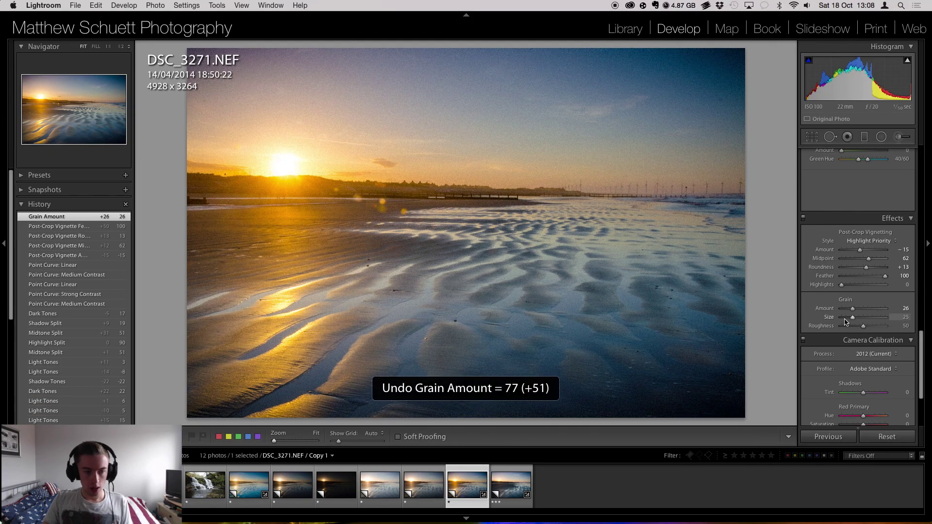
{"action": "key", "text": "super+z"}
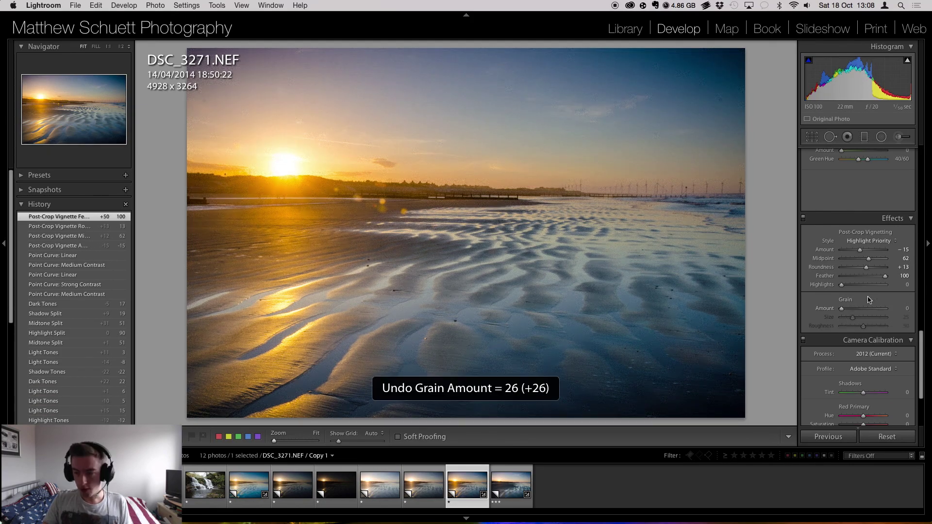
Back in the Tone Curve, ease Highlights to −10 with Lights +6, Darks +12, Shadows −26
{"action": "scroll", "coordinate": [917, 320], "scroll_direction": "up", "scroll_amount": 15}
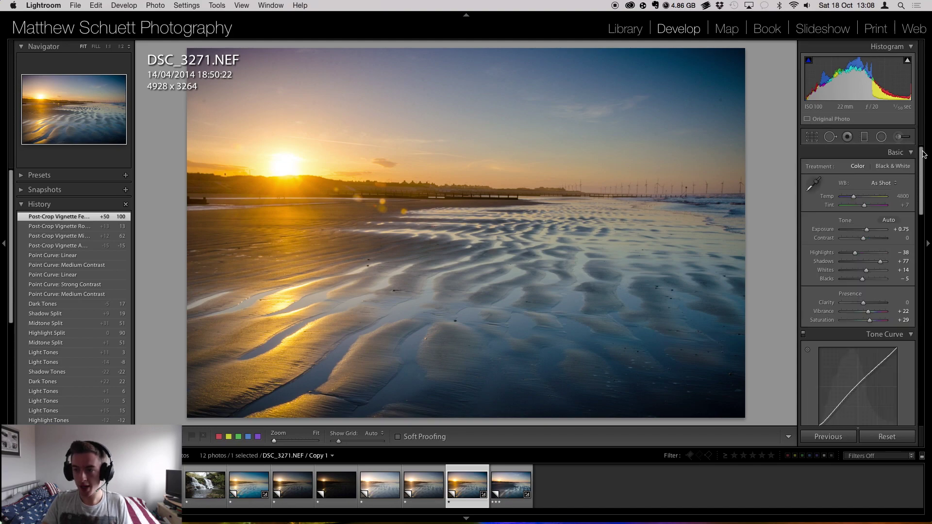
{"action": "scroll", "coordinate": [921, 204], "scroll_direction": "down", "scroll_amount": 5}
{"action": "scroll", "coordinate": [922, 205], "scroll_direction": "up", "scroll_amount": 5}
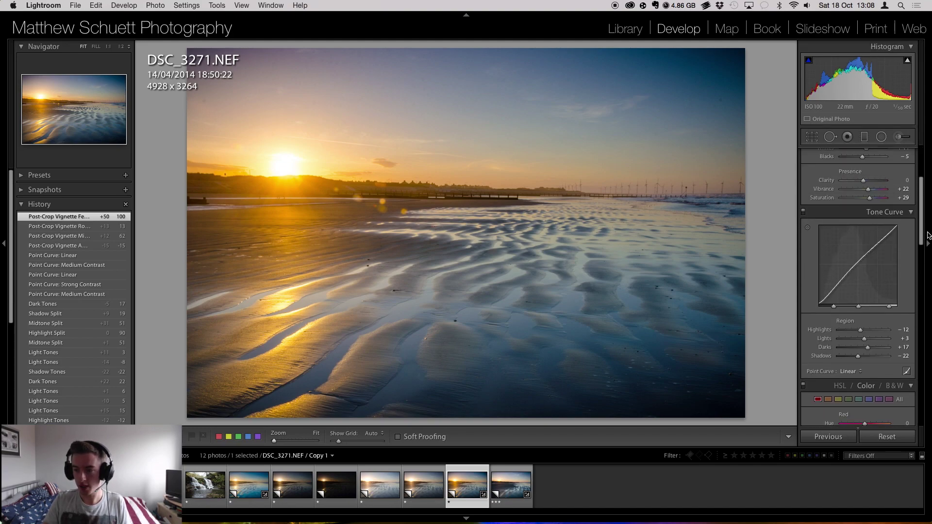
{"action": "scroll", "coordinate": [918, 209], "scroll_direction": "down", "scroll_amount": 5}
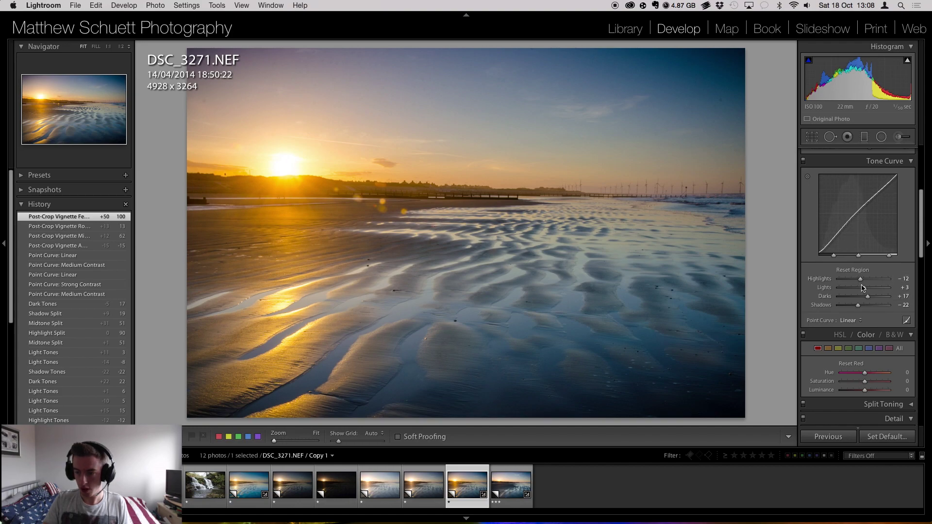
{"action": "left_click_drag", "start_coordinate": [860, 279], "coordinate": [857, 305]}
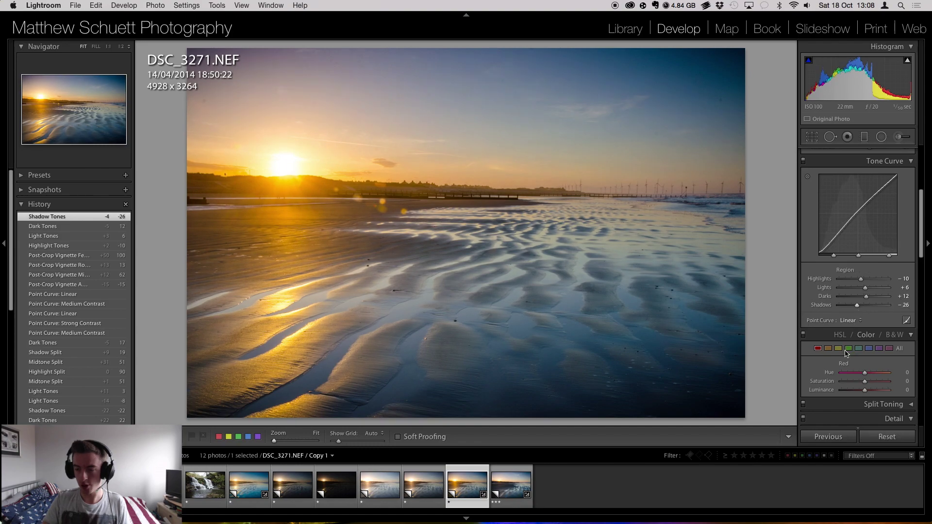